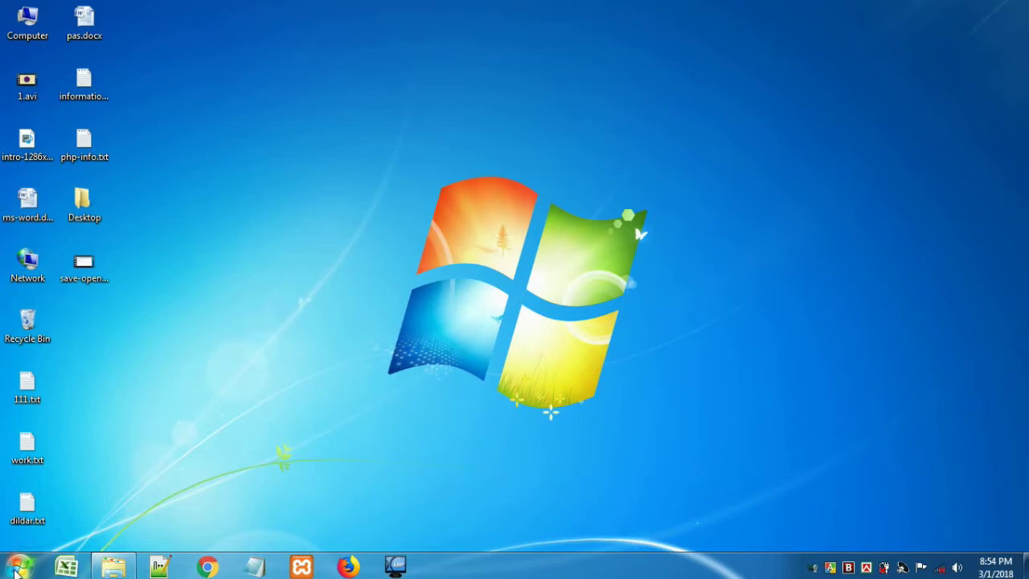
Open Start > All Programs, scroll down the list, and expand the Microsoft Office folder
left_click(21, 570)
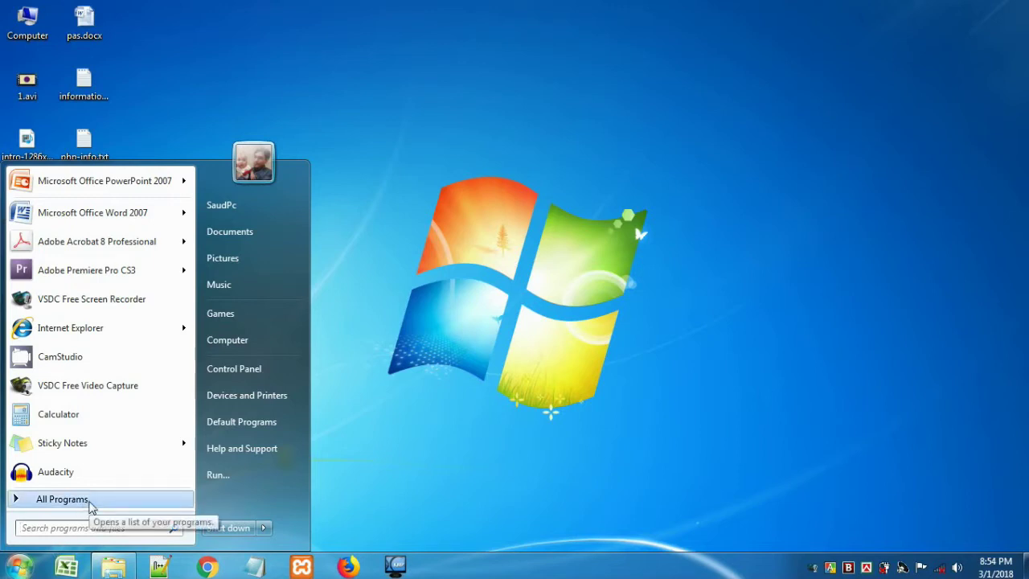
left_click(90, 505)
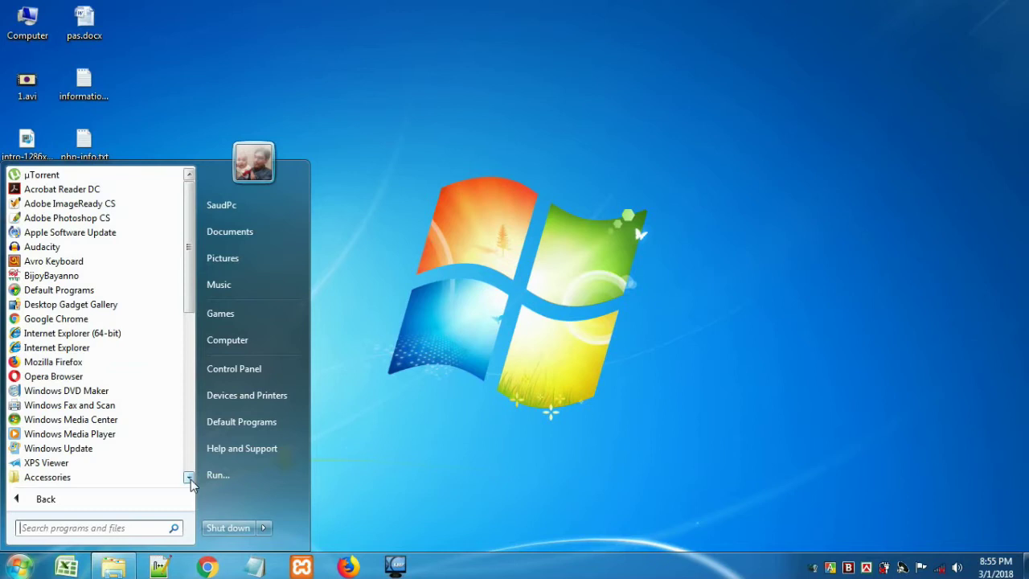
double_click(189, 478)
left_click(189, 478)
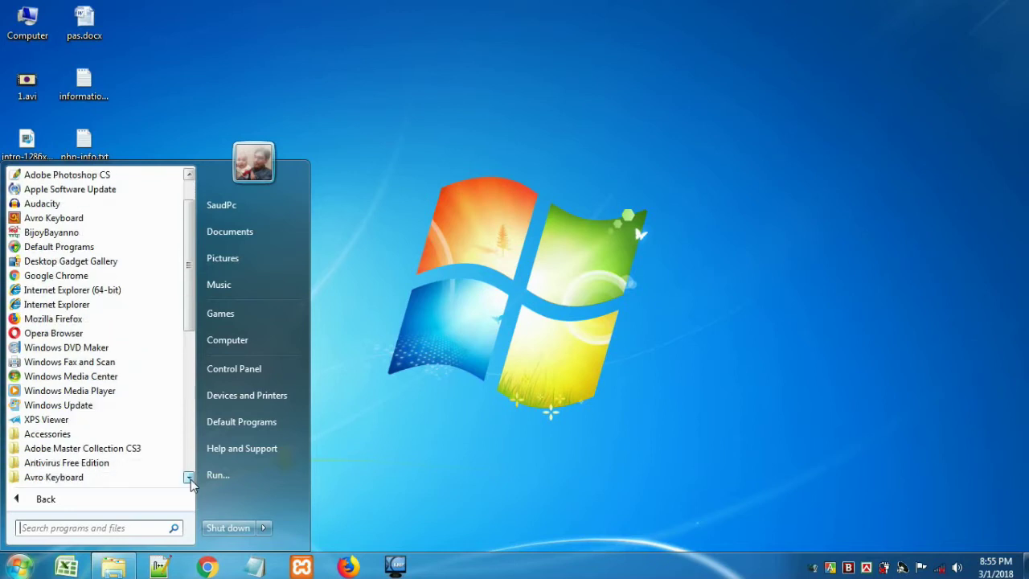
left_click(190, 478)
double_click(190, 478)
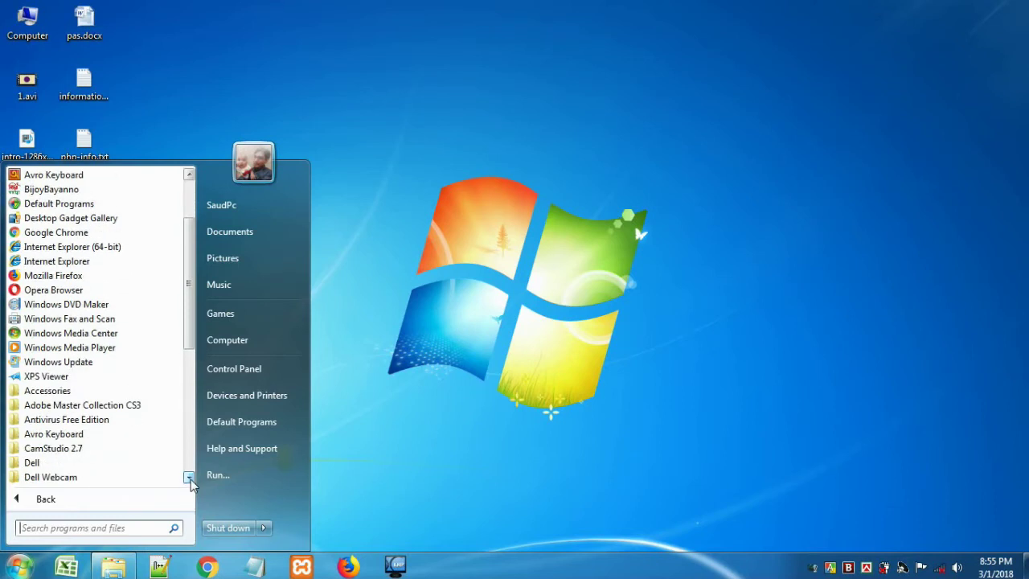
left_click(189, 478)
double_click(189, 478)
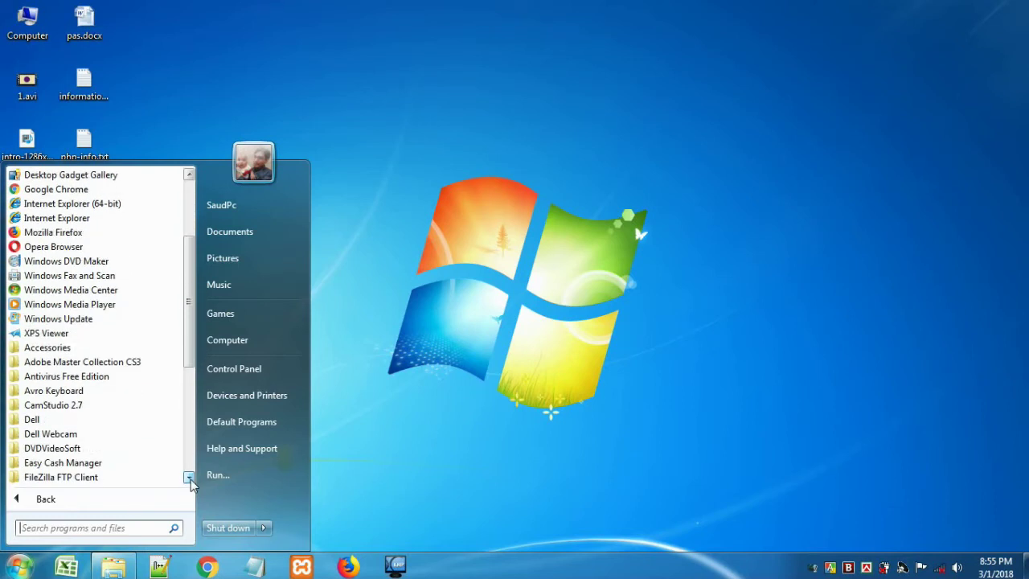
left_click(190, 479)
double_click(190, 478)
left_click(190, 478)
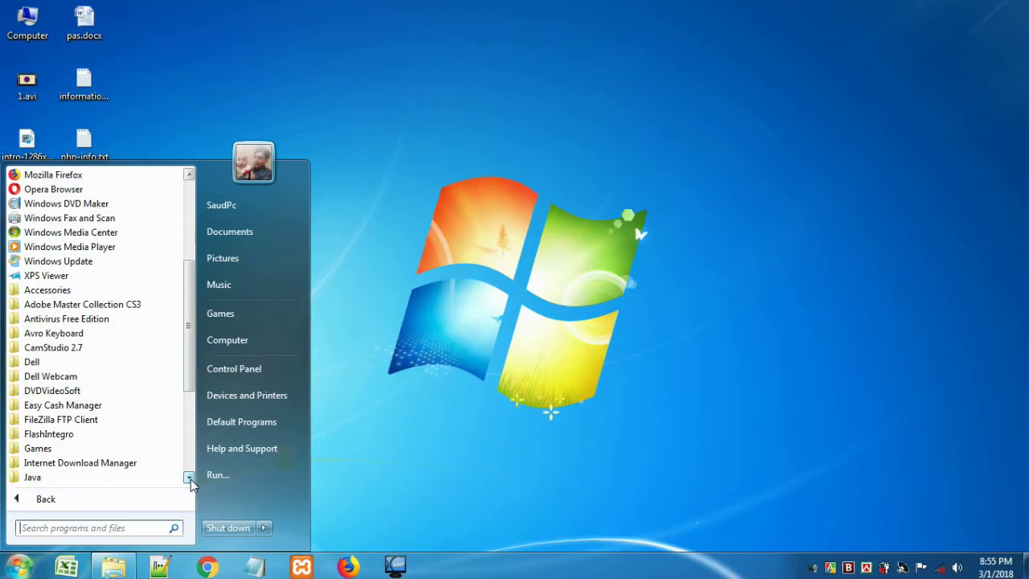
double_click(190, 478)
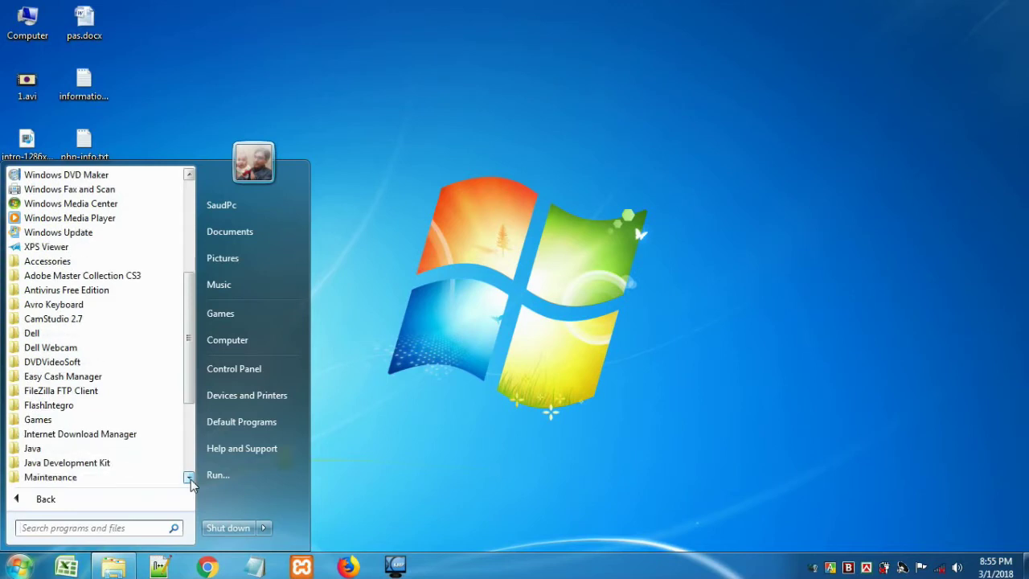
double_click(190, 478)
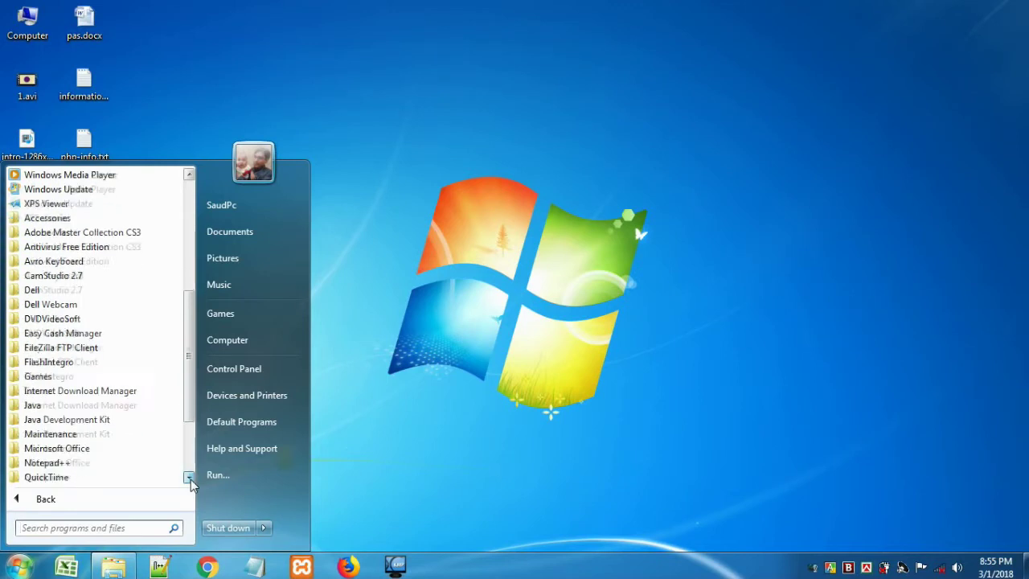
double_click(189, 478)
left_click(190, 478)
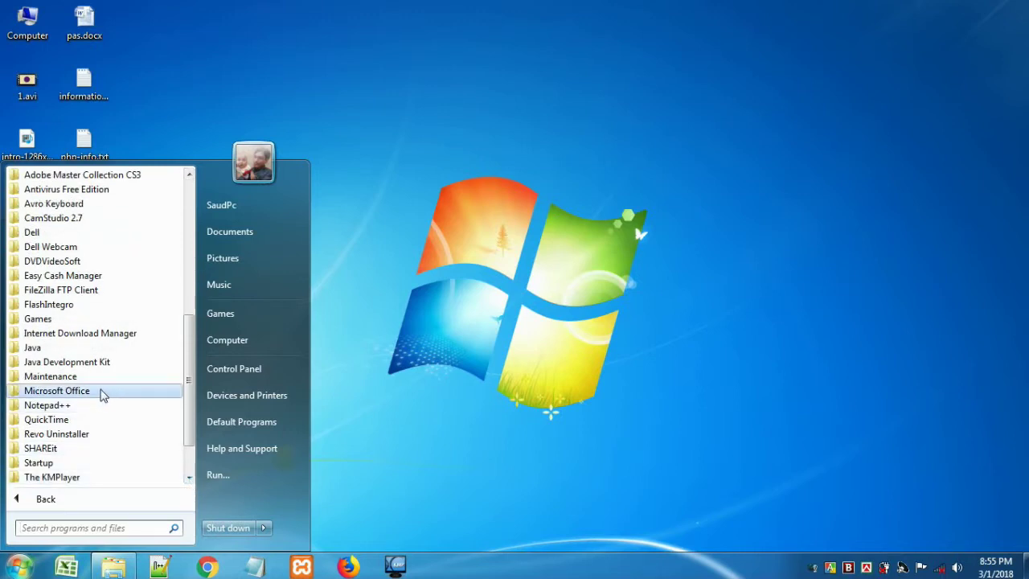
left_click(102, 391)
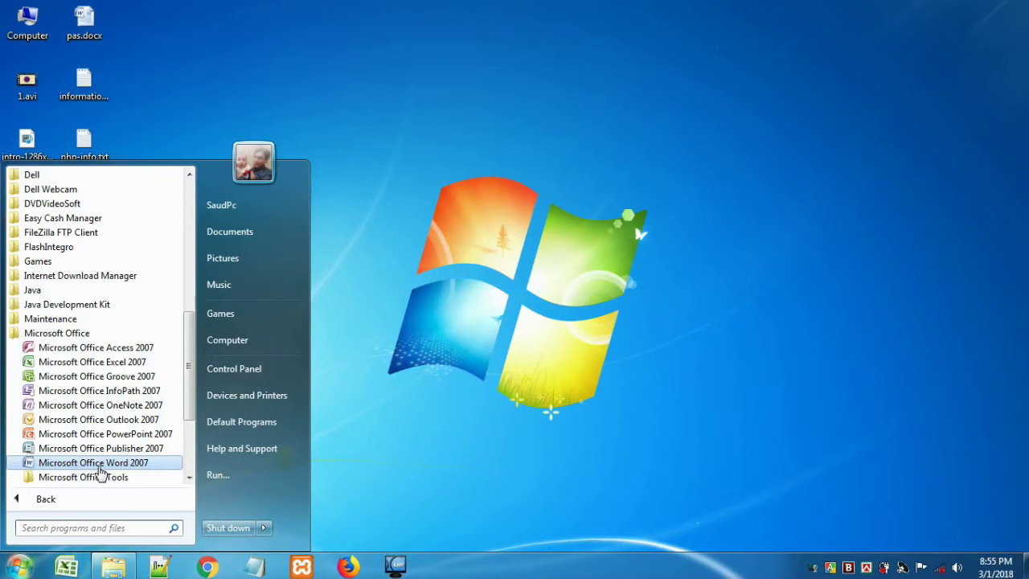
Launch Microsoft Office Word 2007 from the Microsoft Office folder
left_click(100, 471)
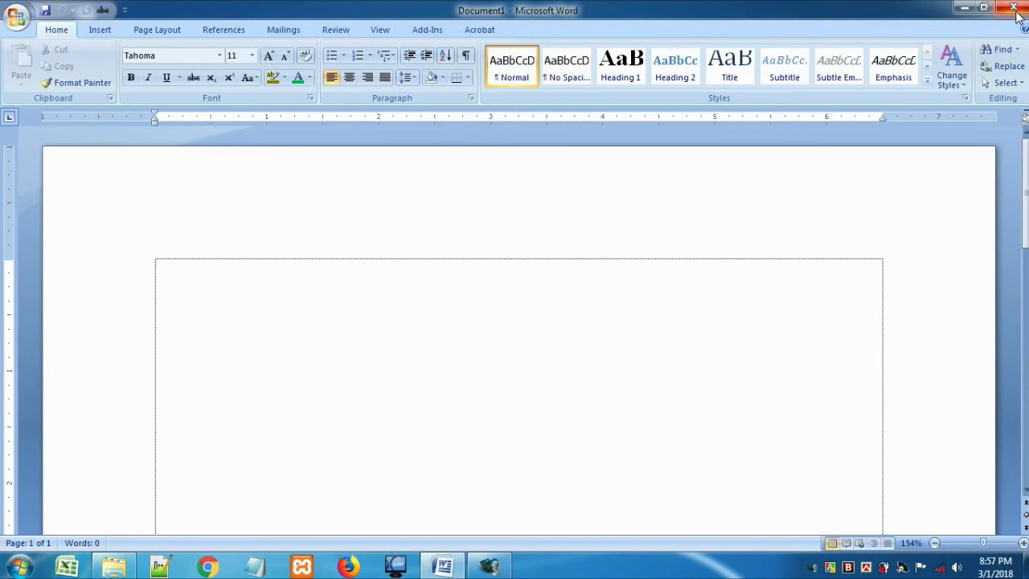
Close Word with the X button, then relaunch Word 2007 via Start > All Programs > Microsoft Office
left_click(1016, 14)
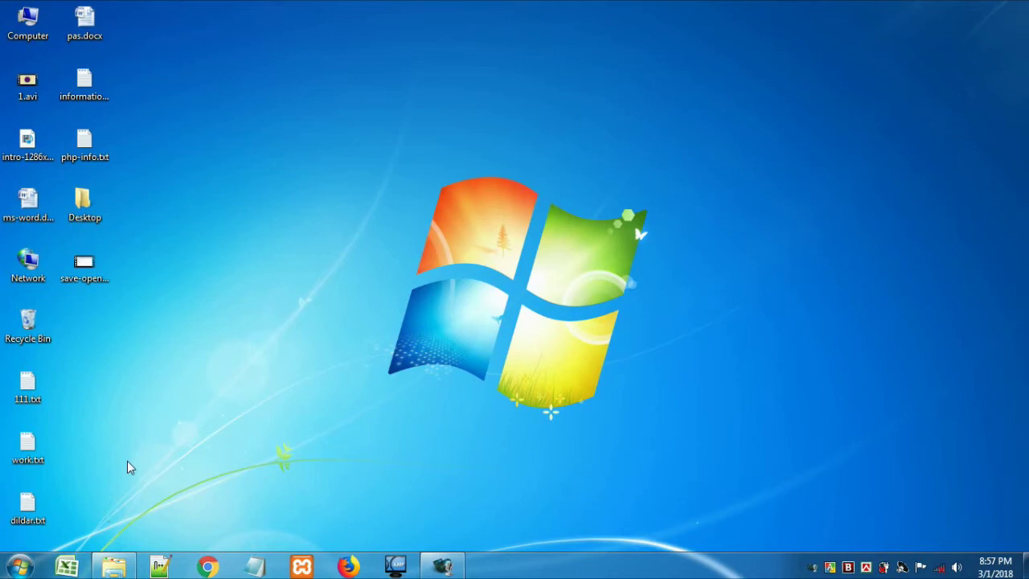
left_click(19, 569)
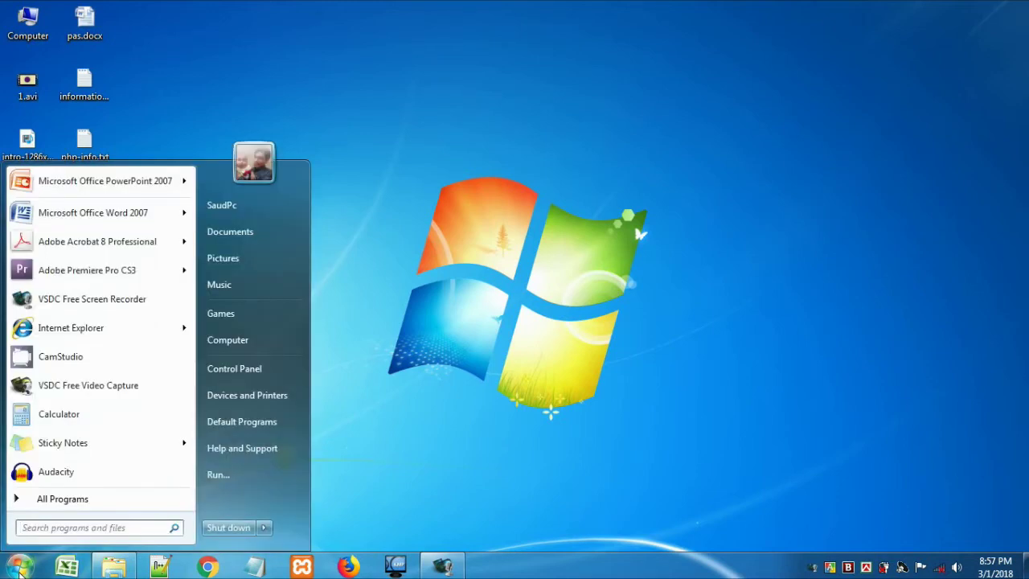
left_click(89, 500)
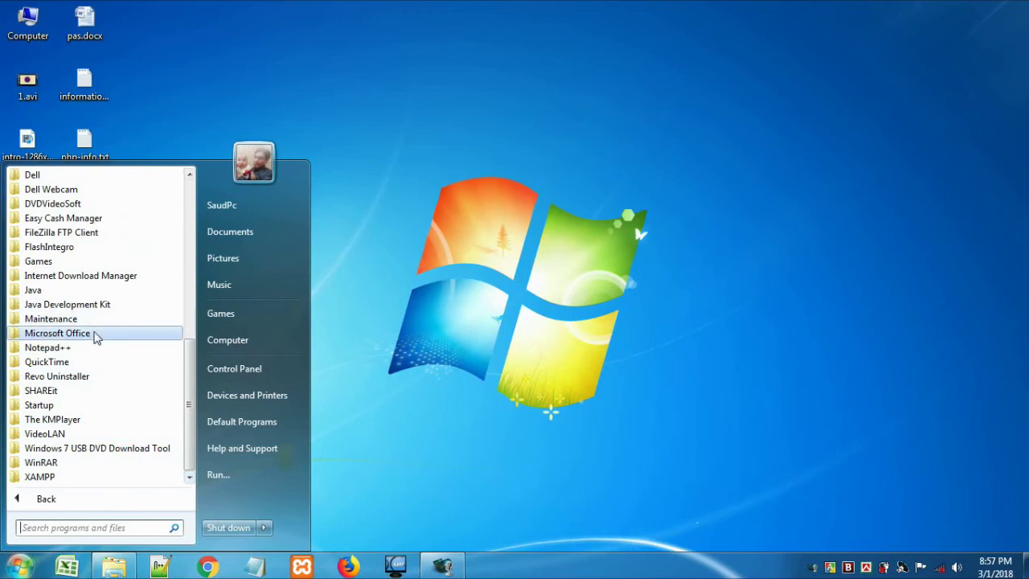
left_click(95, 337)
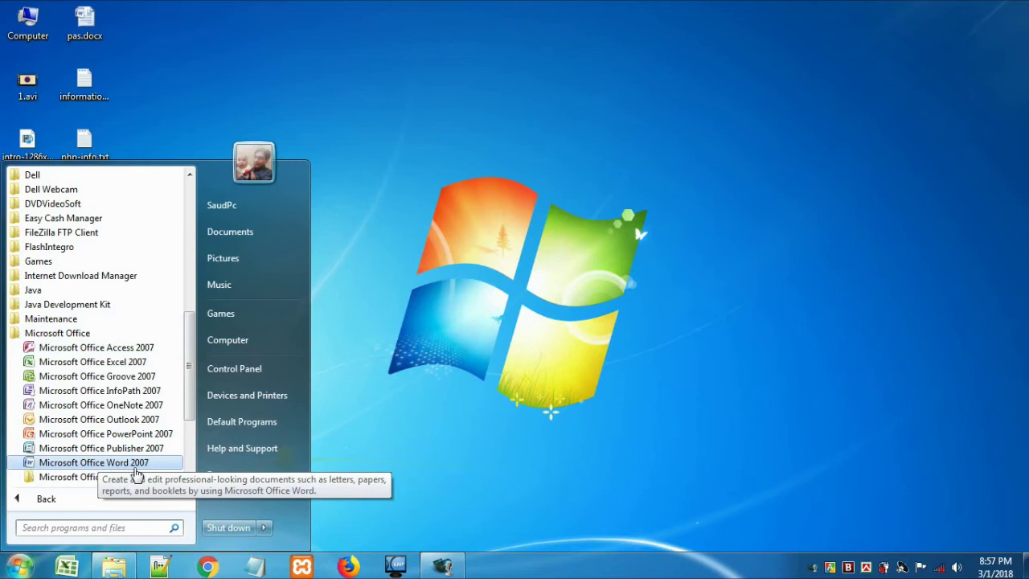
left_click(135, 470)
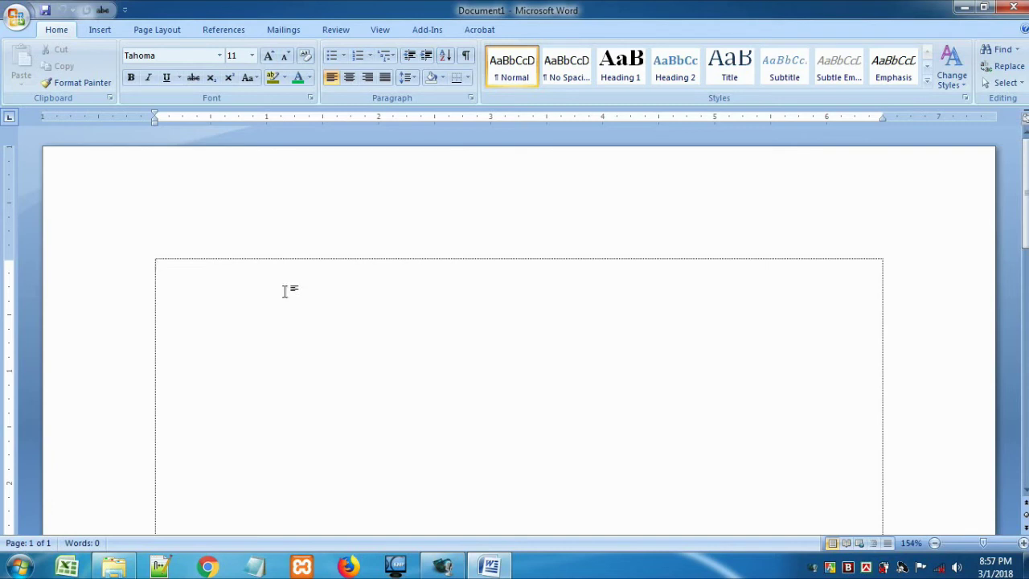
Quit Word using Exit Word from the Office Button menu
left_click(18, 18)
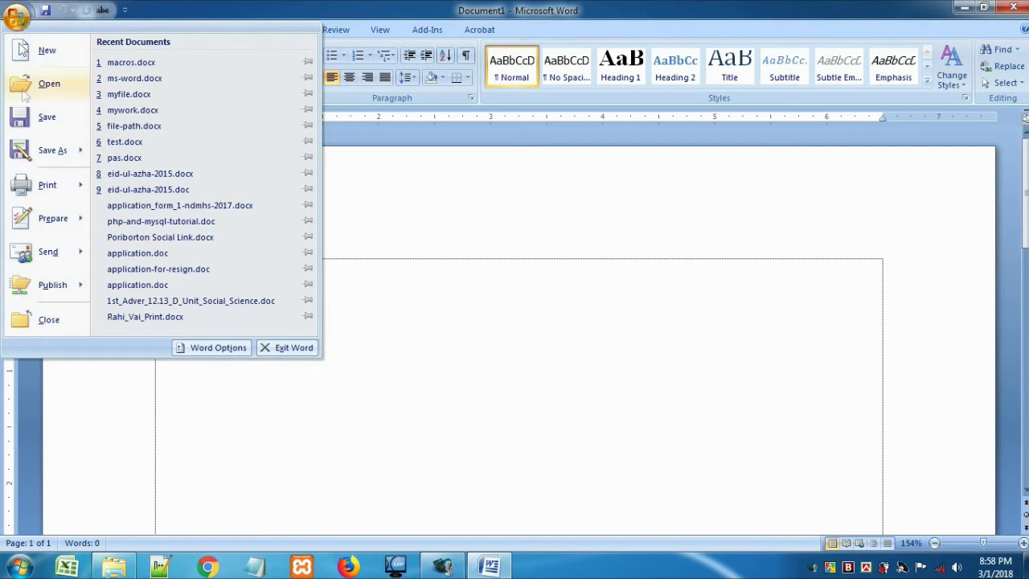
left_click(284, 344)
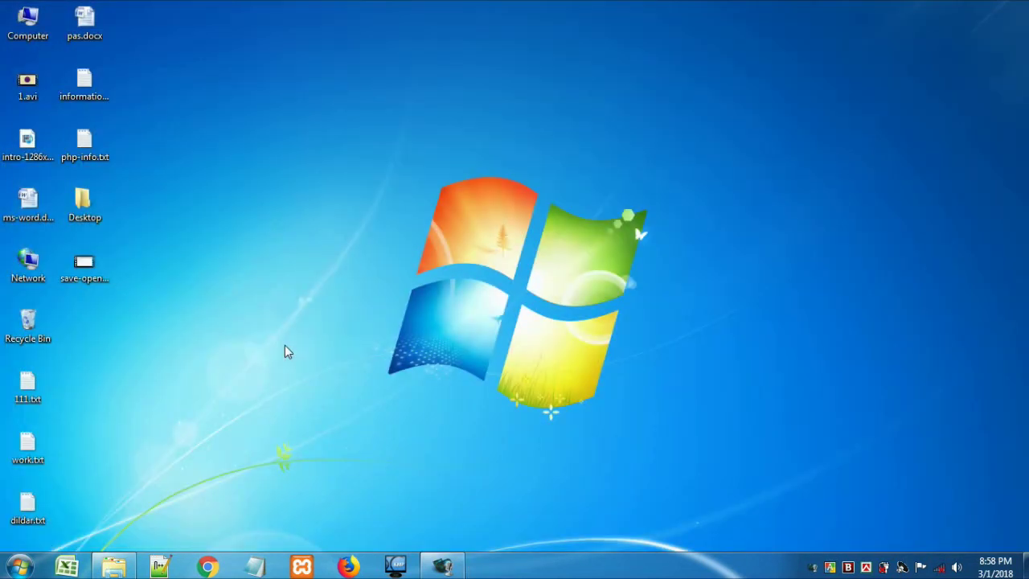